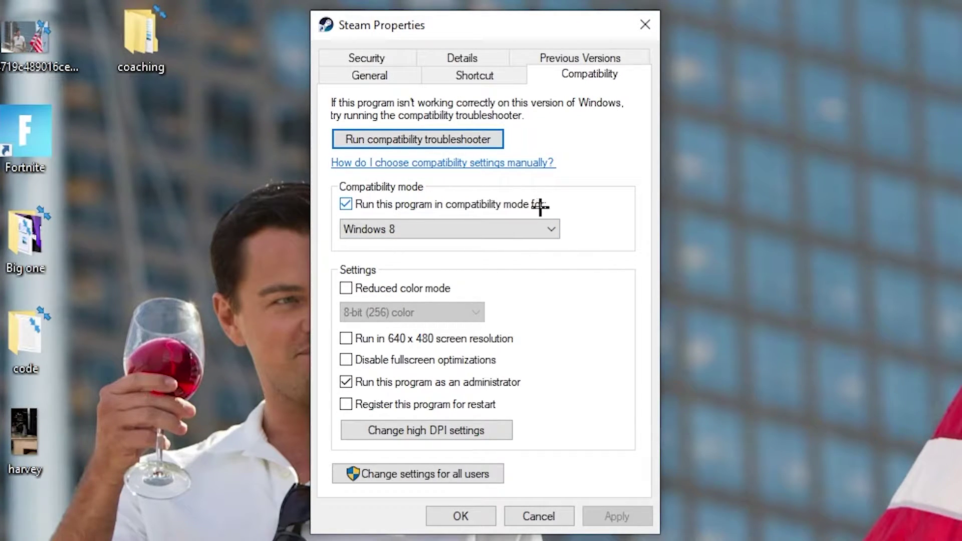
Step: Check the compatibility mode choices in the Steam shortcut's properties and accept the compatibility settings
click(538, 223)
click(584, 212)
click(471, 513)
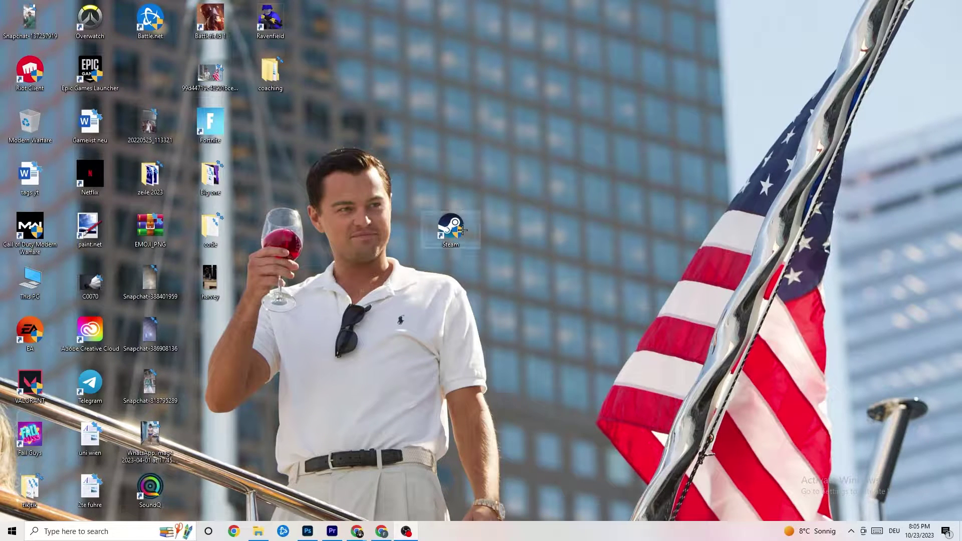
drag(459, 229, 460, 130)
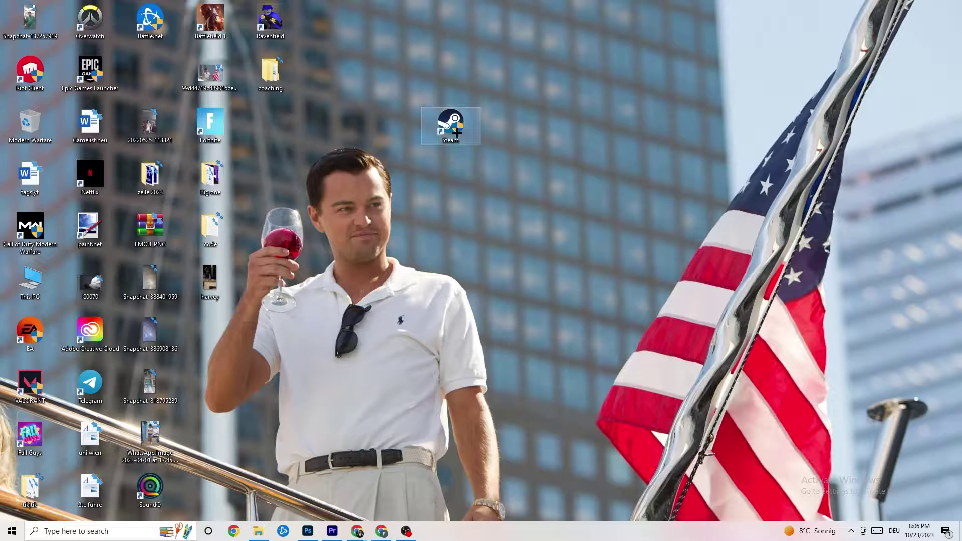
drag(453, 124, 452, 179)
click(418, 135)
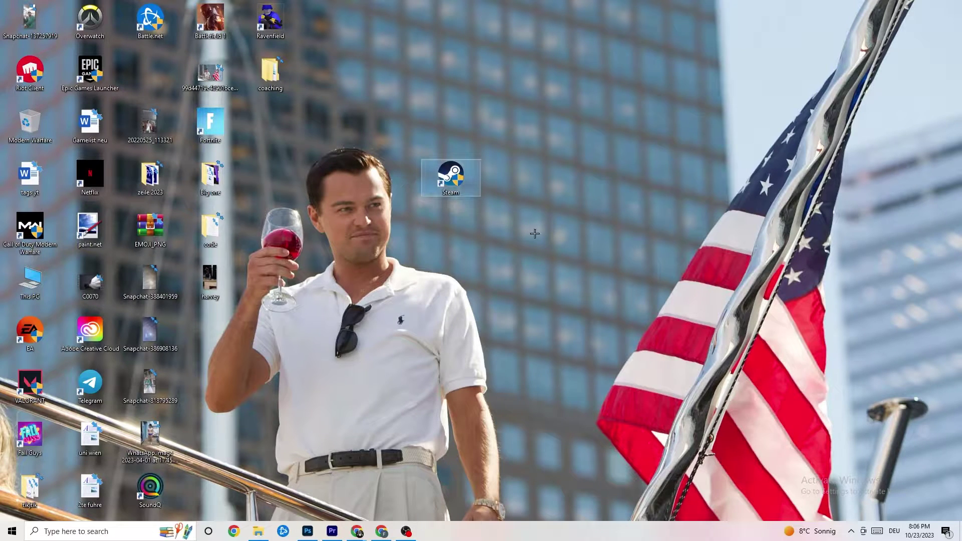
Step: Review the compatibility settings in the Steam desktop shortcut's properties and close the dialog
right_click(454, 185)
click(504, 447)
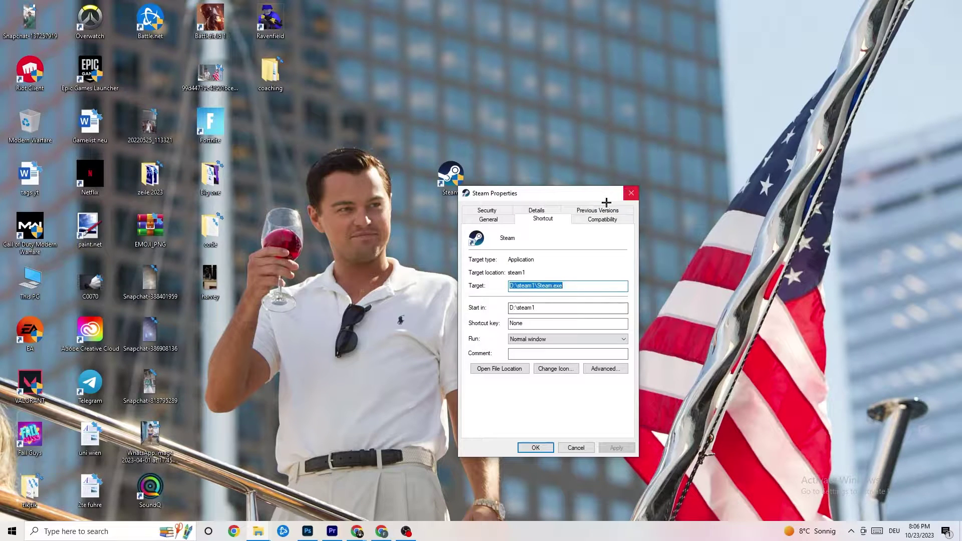
click(603, 219)
click(631, 193)
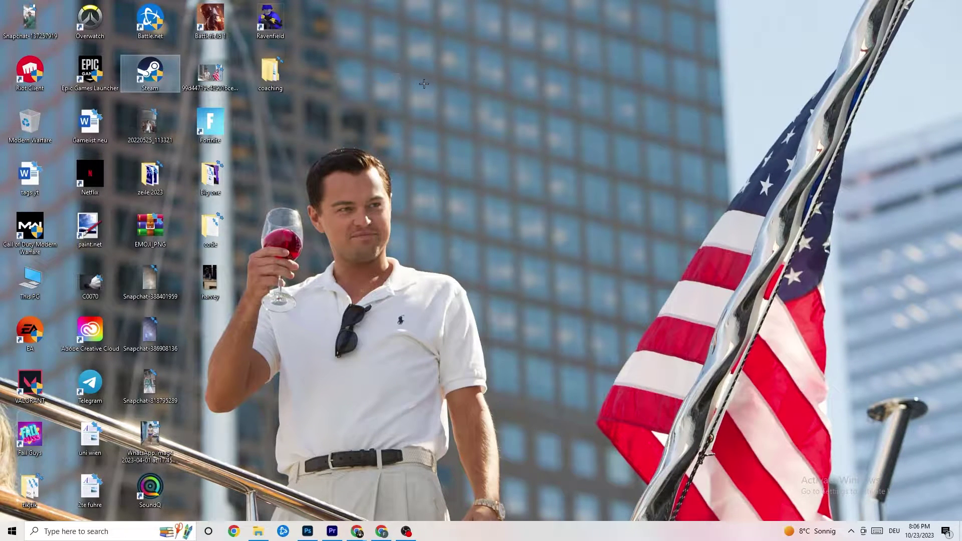
click(467, 98)
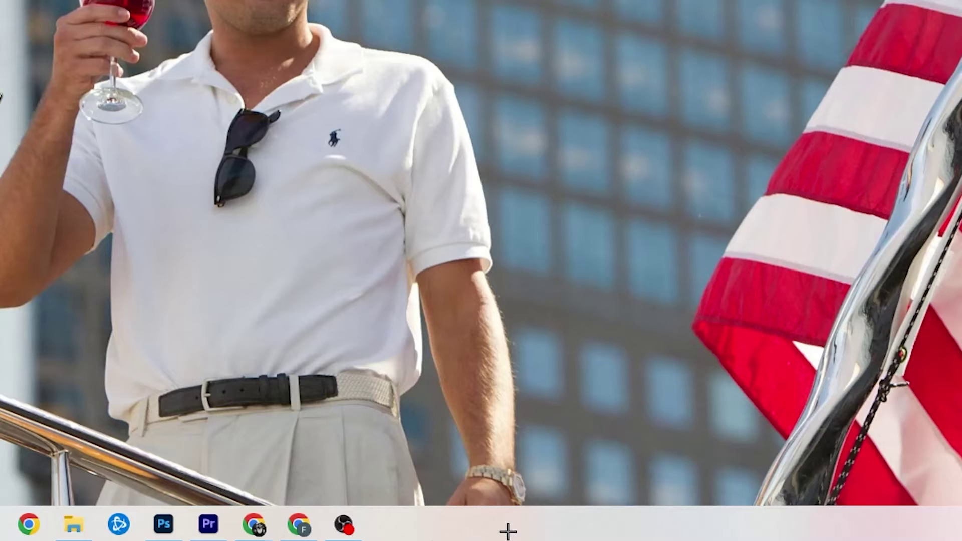
Step: Switch to Task Manager and maximize its window
right_click(410, 531)
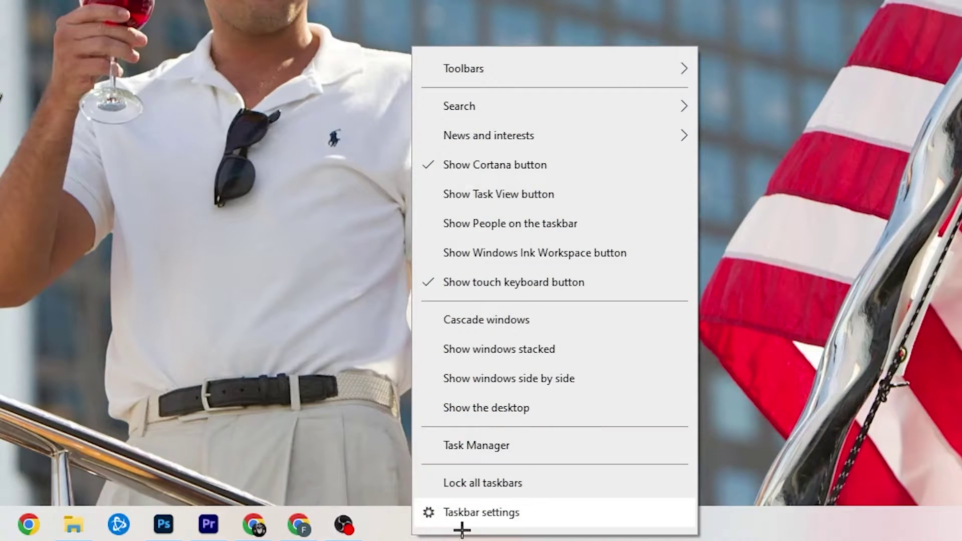
click(500, 452)
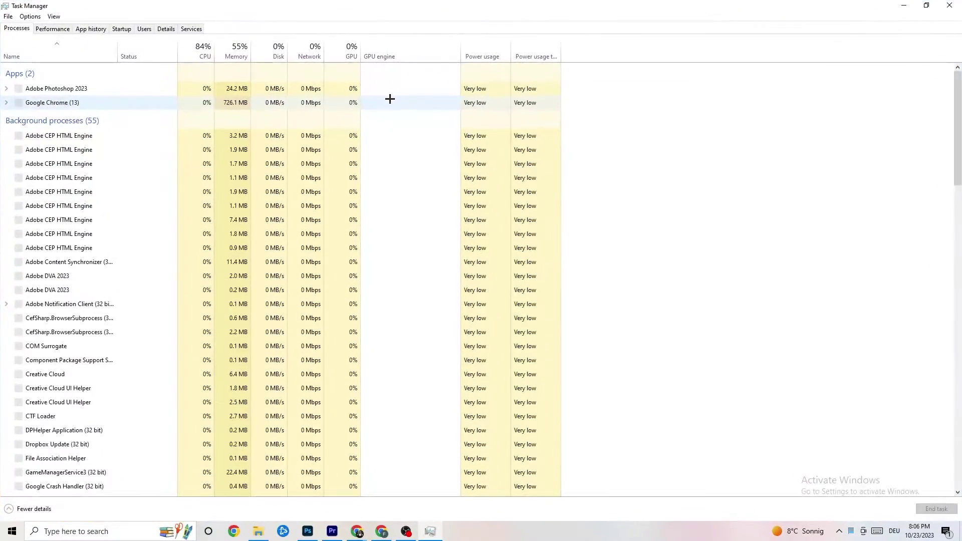
drag(421, 6, 412, 45)
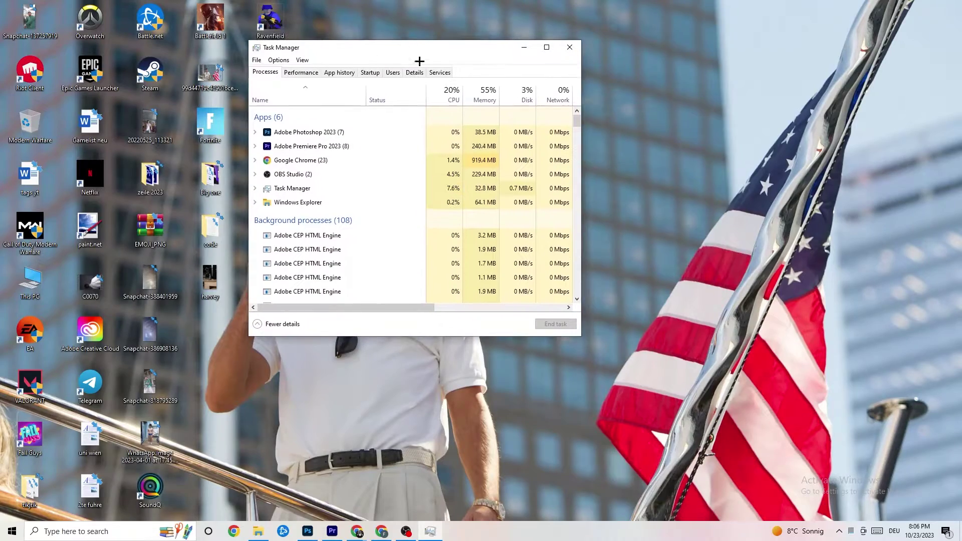
click(547, 51)
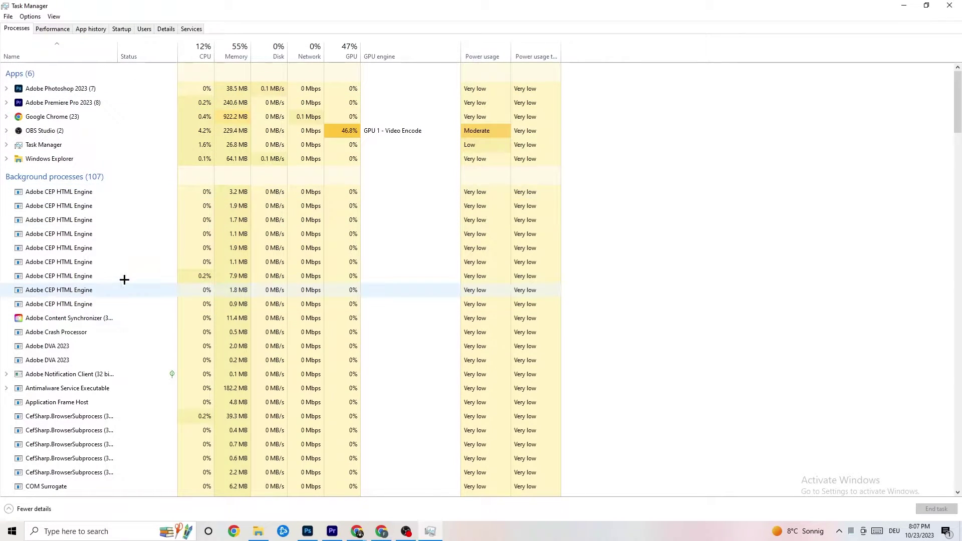
Step: Look through the running processes and end the Adobe Photoshop 2023 task
scroll(126, 273, down, 4)
scroll(127, 263, down, 13)
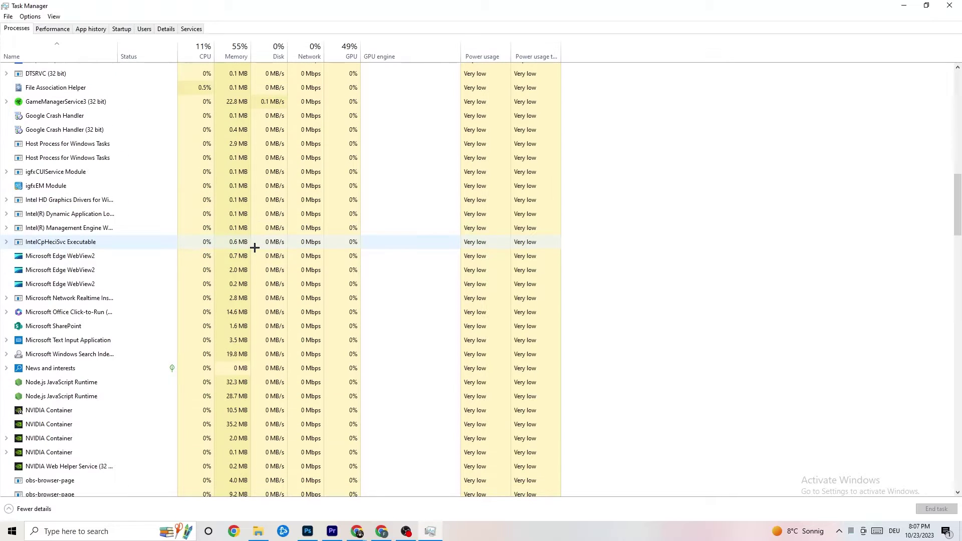
scroll(264, 246, up, 18)
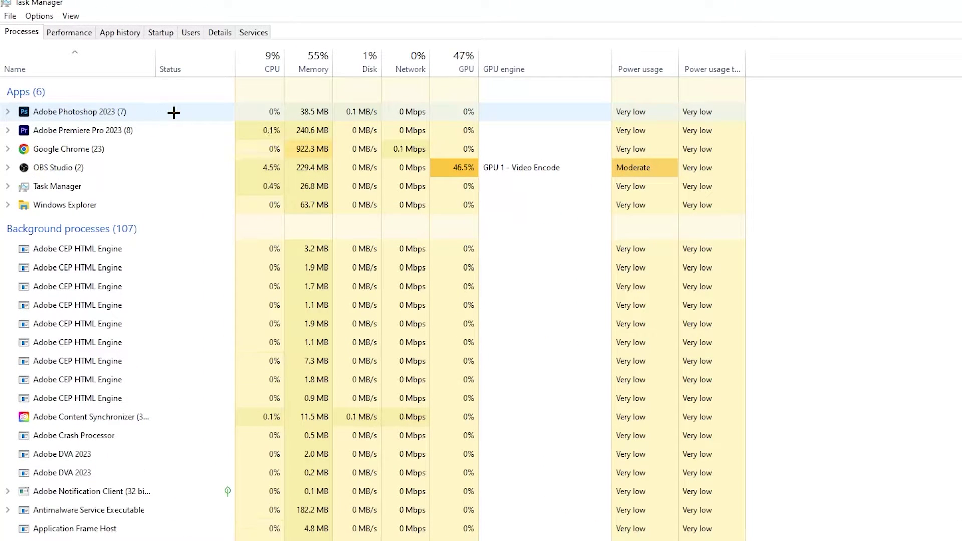
right_click(346, 111)
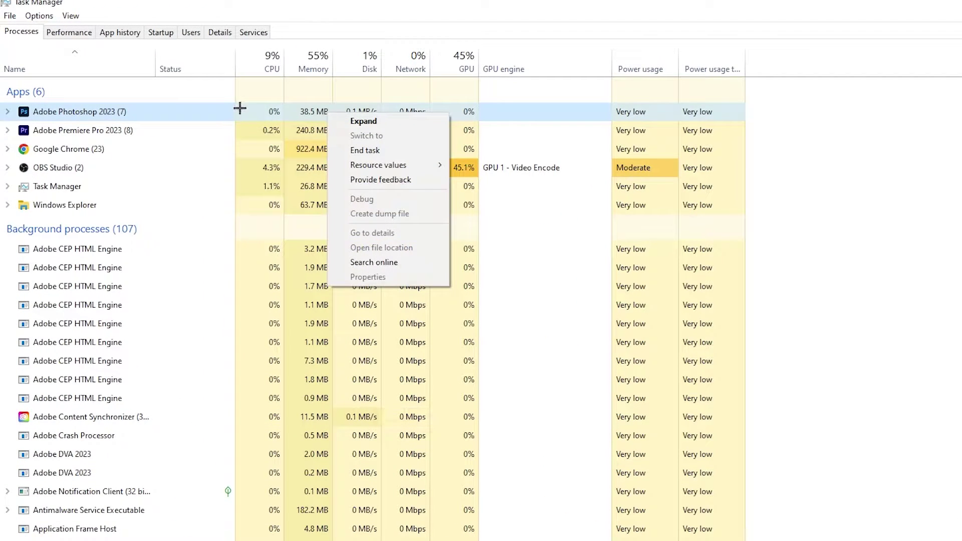
right_click(175, 118)
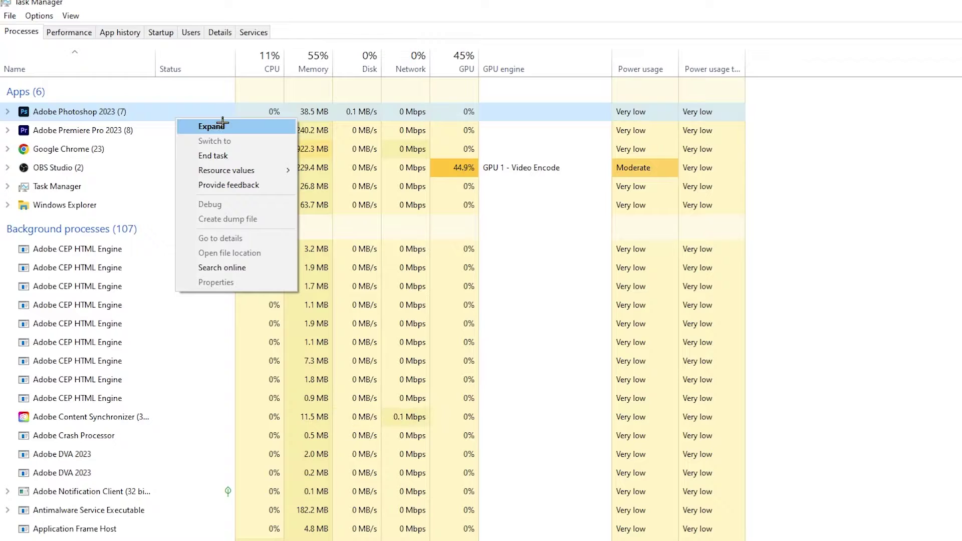
click(253, 154)
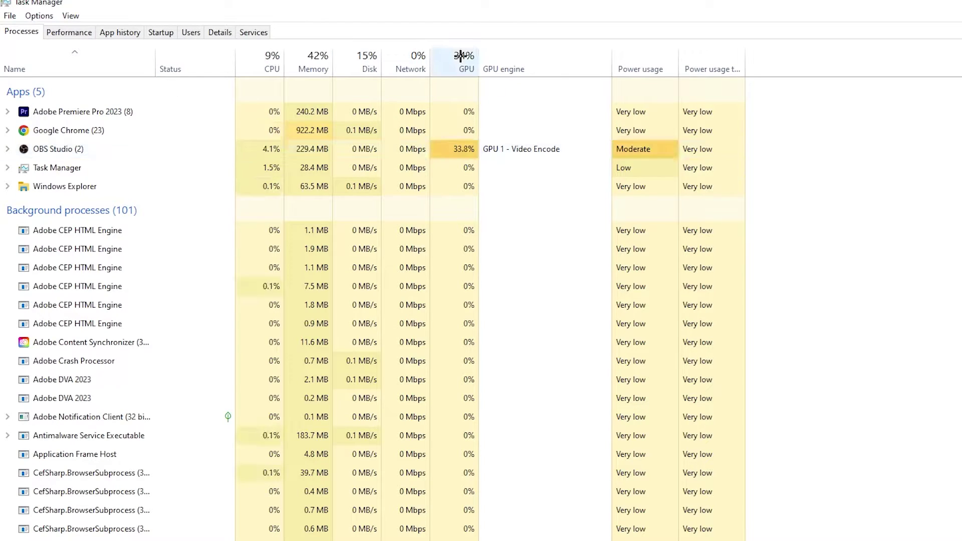
click(481, 170)
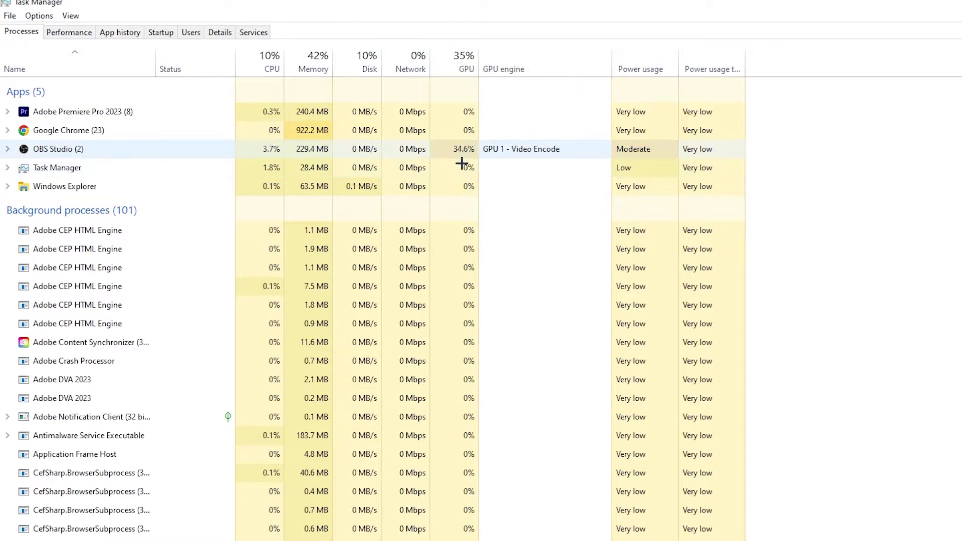
click(470, 191)
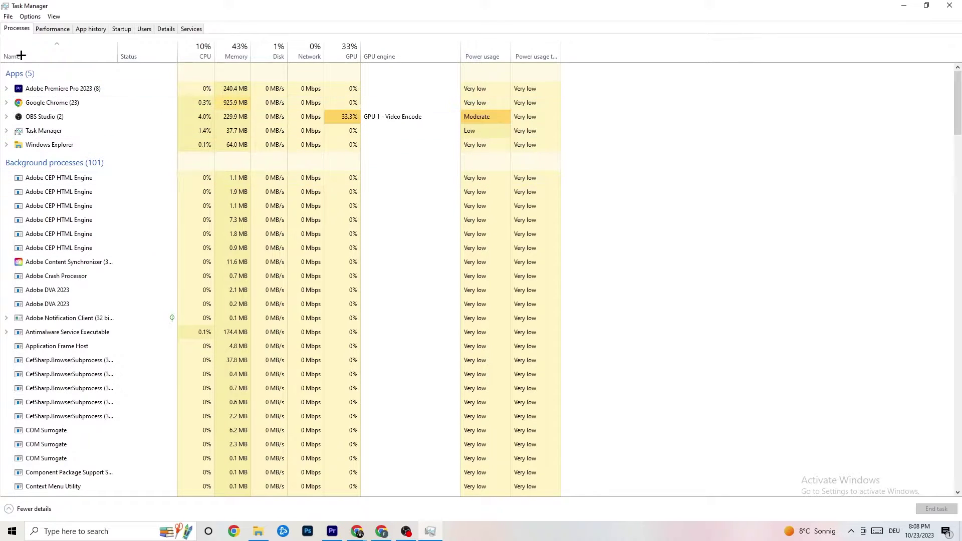
Step: View the priority options for the Adobe Premiere Pro process in the process details, leaving its priority unchanged
click(169, 26)
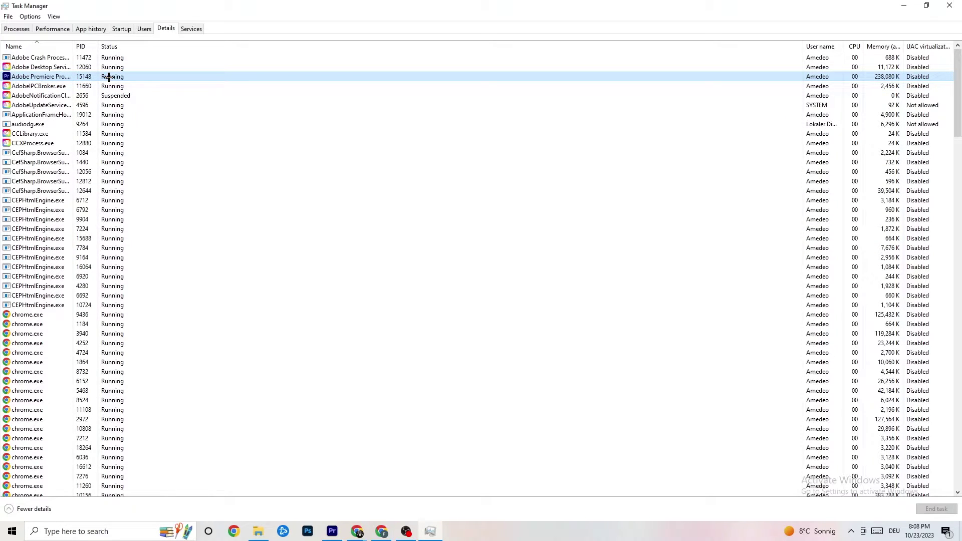
right_click(109, 77)
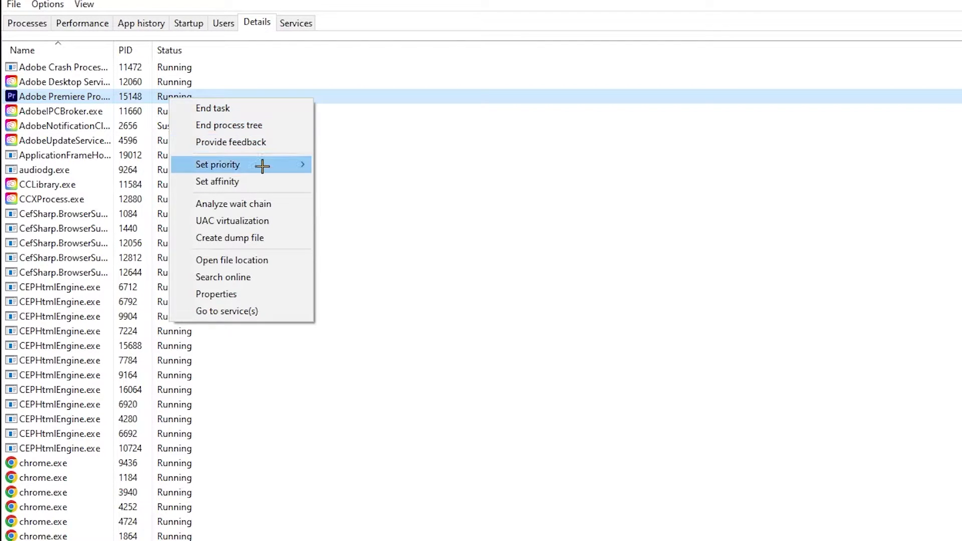
mouse_move(262, 165)
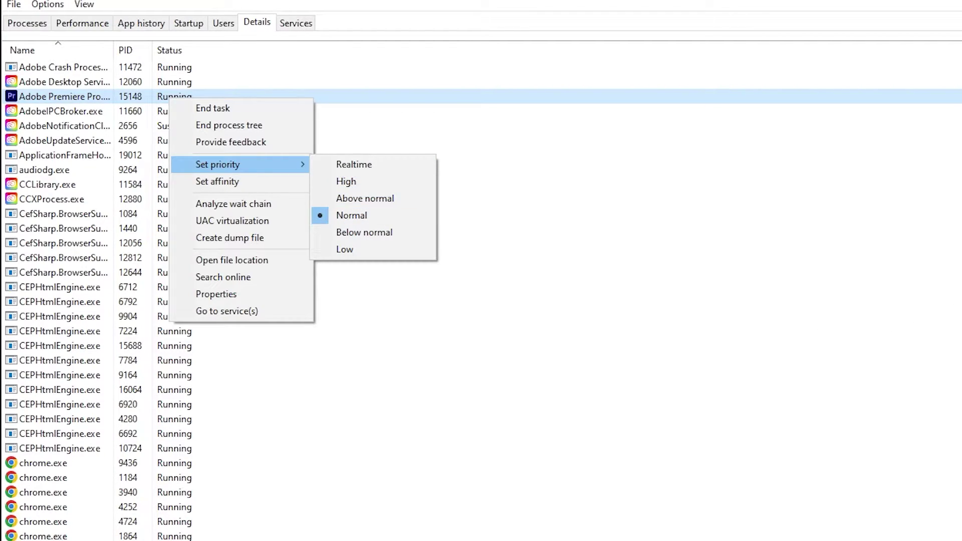
click(354, 68)
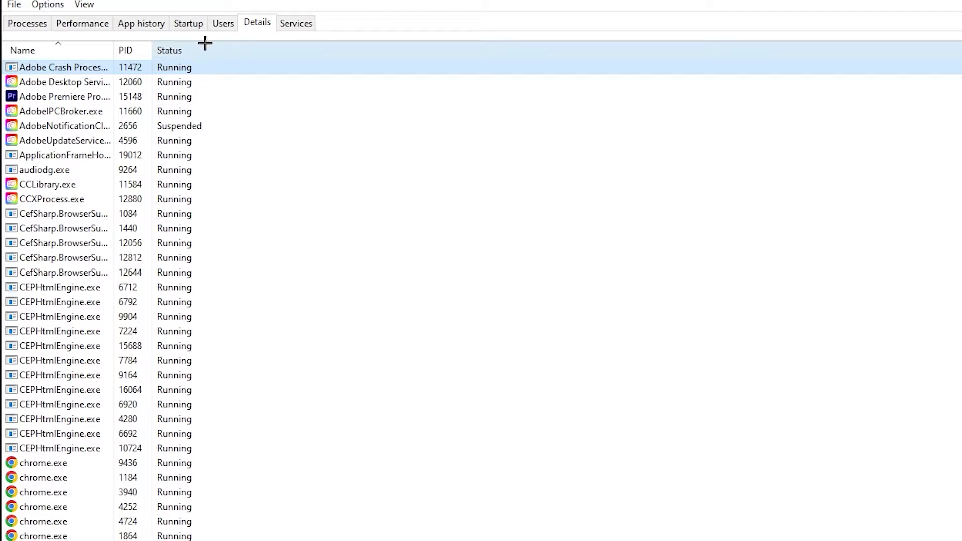
Step: Review the startup apps and the options for Adobe Updater Startup Utility, and close Task Manager
click(191, 23)
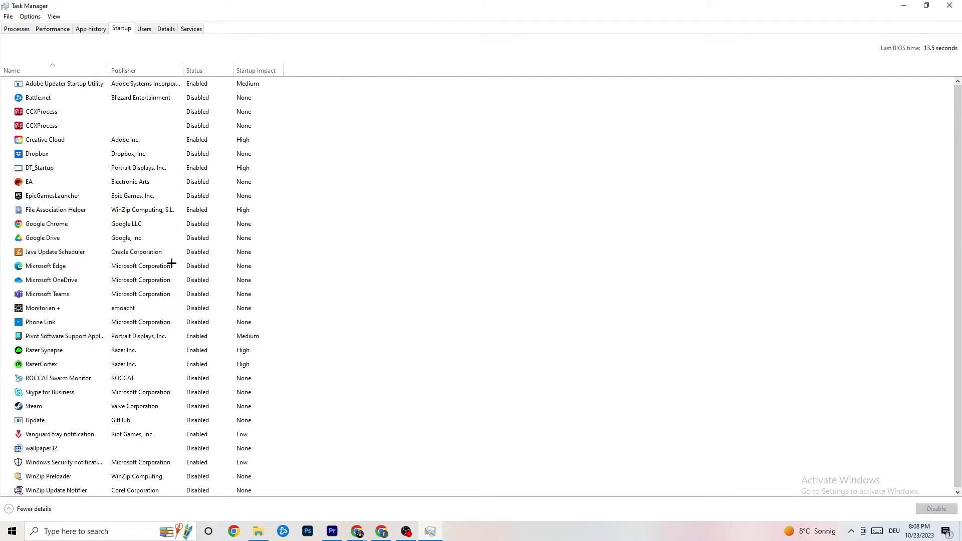
click(204, 85)
right_click(209, 88)
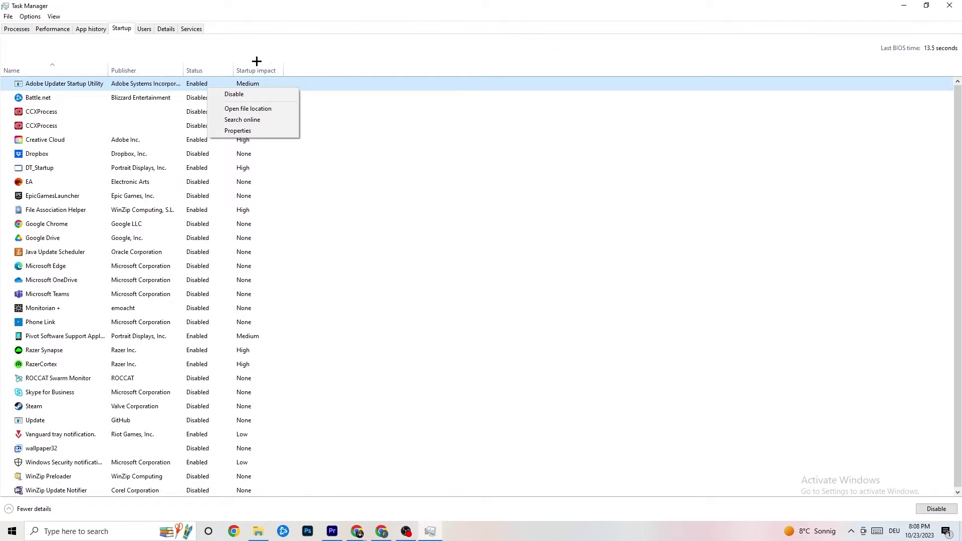
click(360, 2)
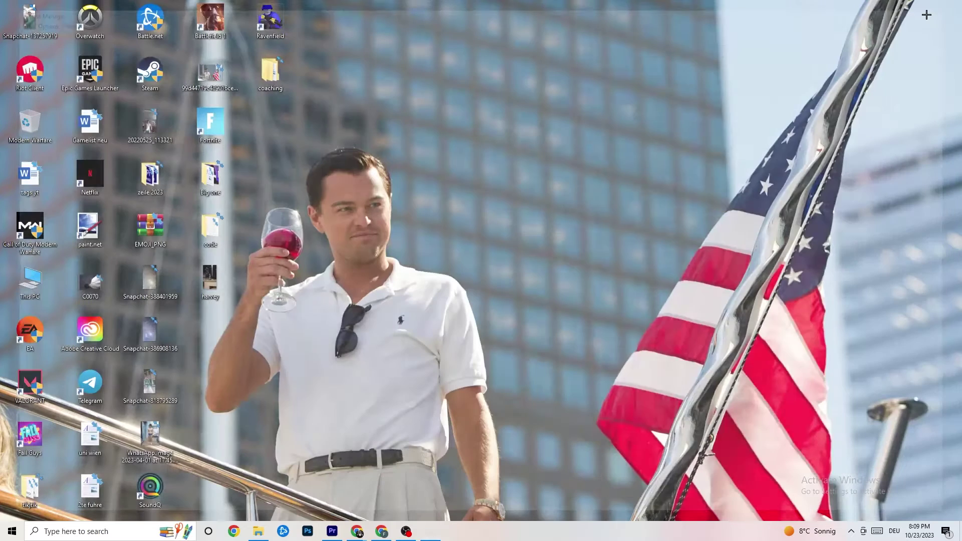
click(906, 4)
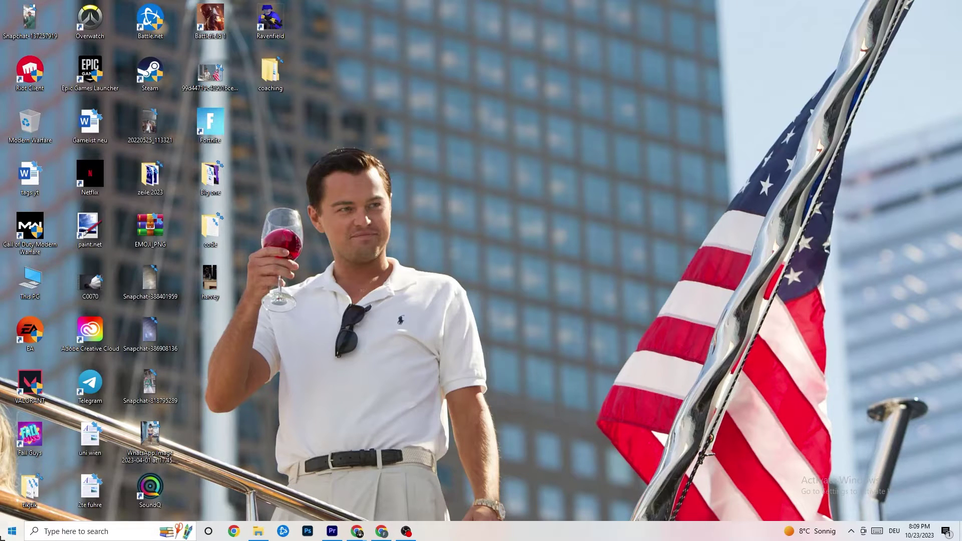
Step: Open the Windows display settings and look through the scale, resolution and multiple display options
click(12, 531)
click(13, 485)
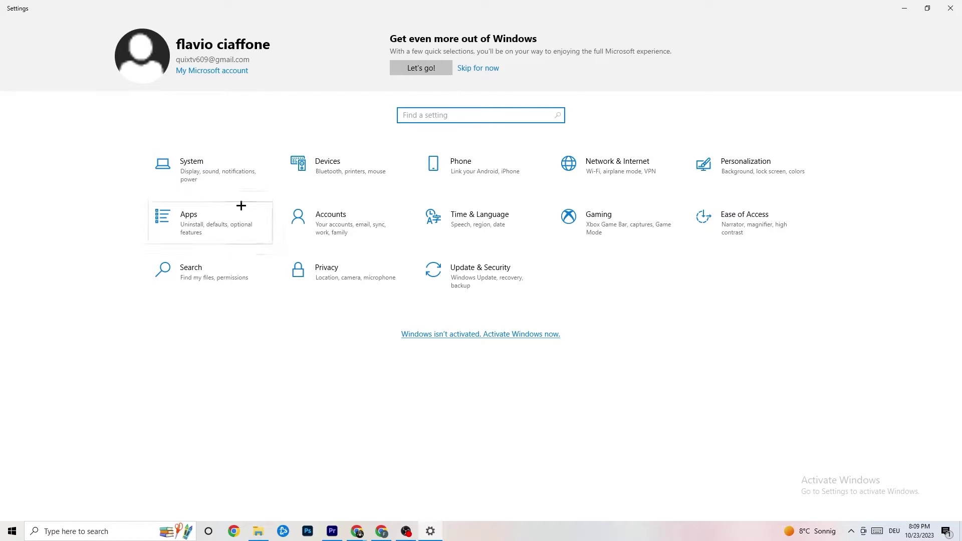
click(226, 172)
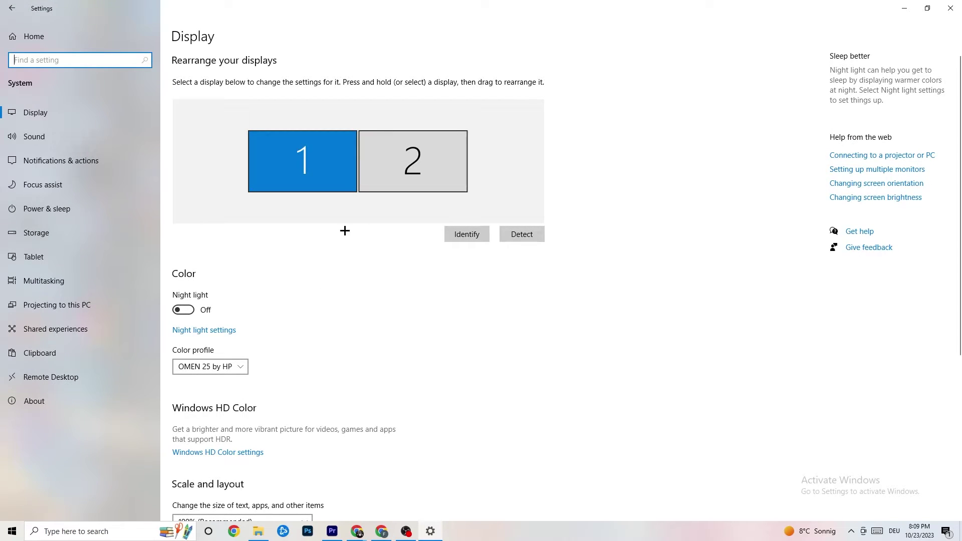
scroll(539, 181, down, 2)
scroll(540, 192, up, 2)
scroll(384, 217, down, 5)
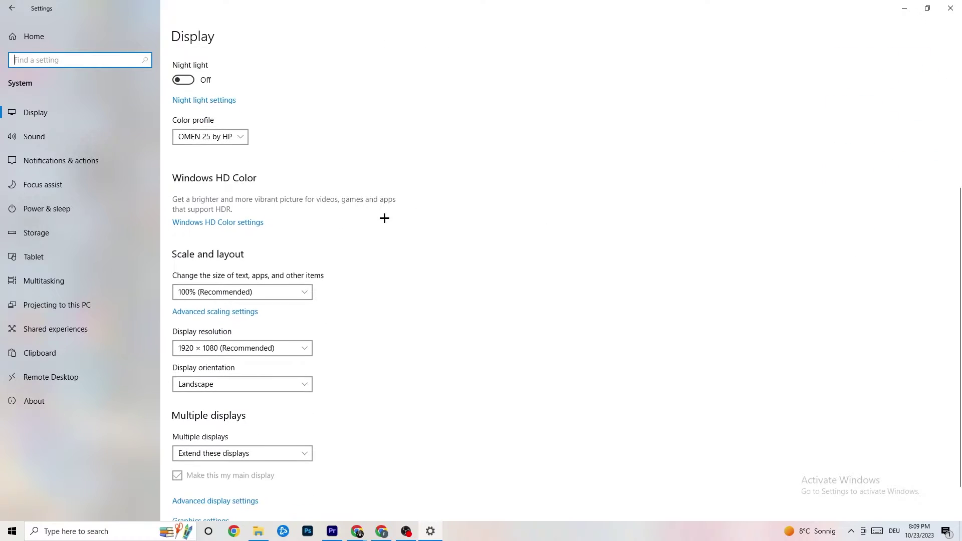
Step: Set the size of text and apps to 100% (Recommended) and check the display resolution choices
click(304, 295)
click(257, 292)
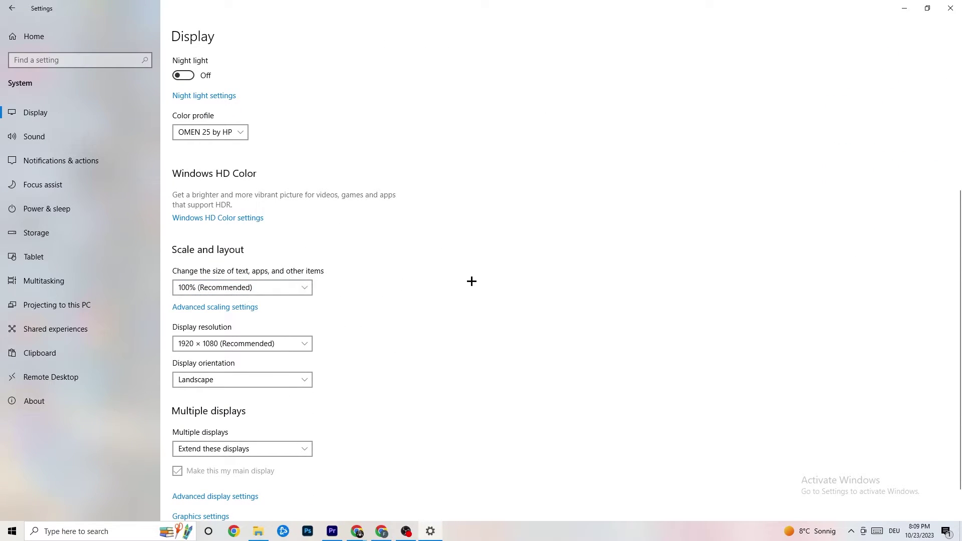
click(288, 348)
click(423, 302)
scroll(412, 283, down, 2)
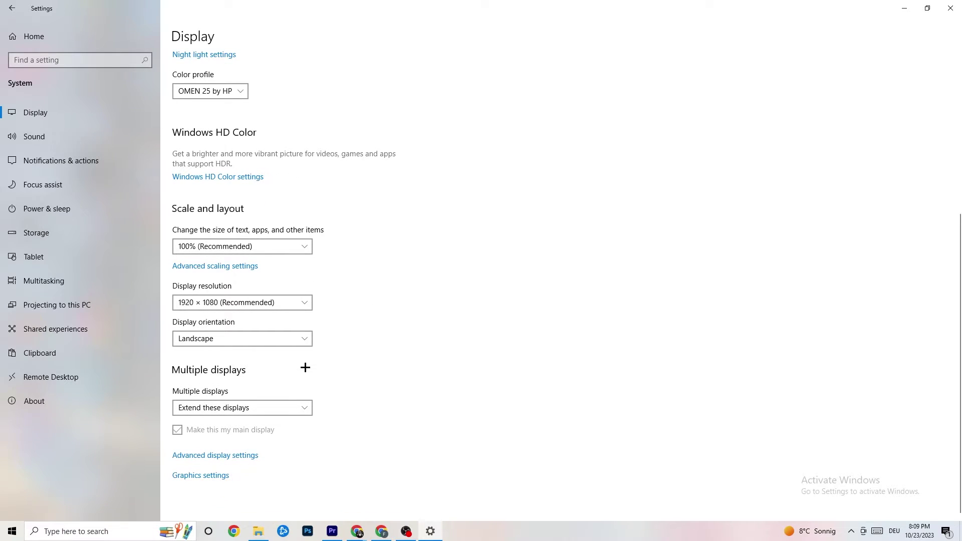
Step: Review the available power plans in the additional power settings and close the Power Options window
click(109, 208)
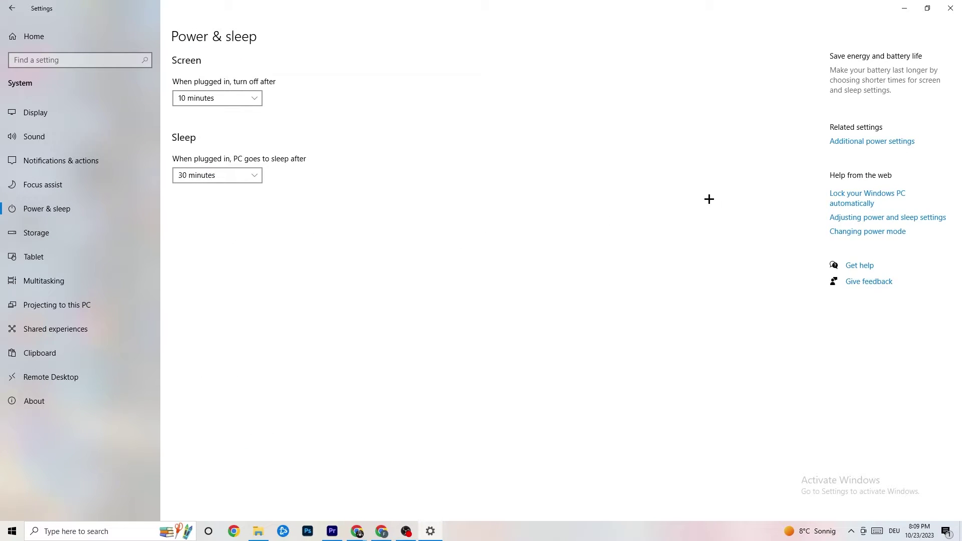
click(862, 149)
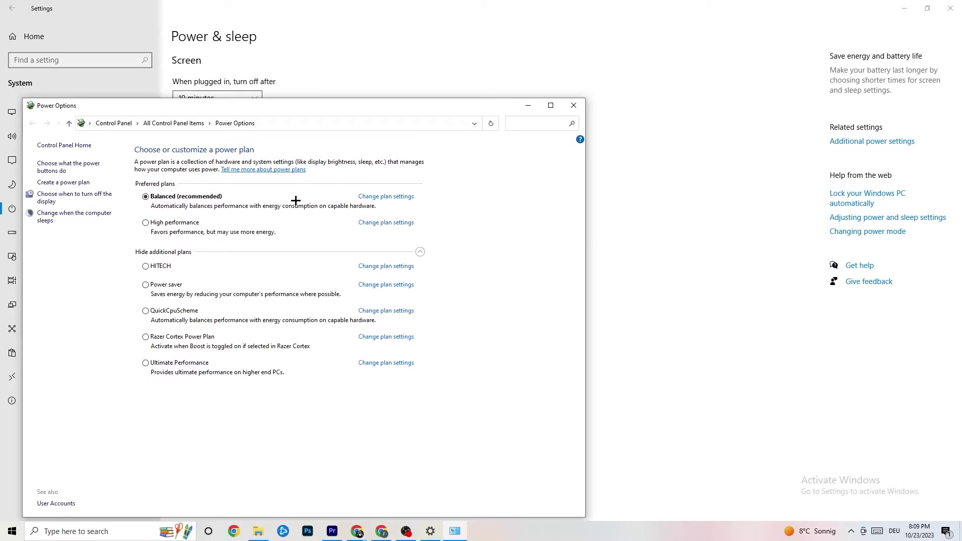
click(574, 108)
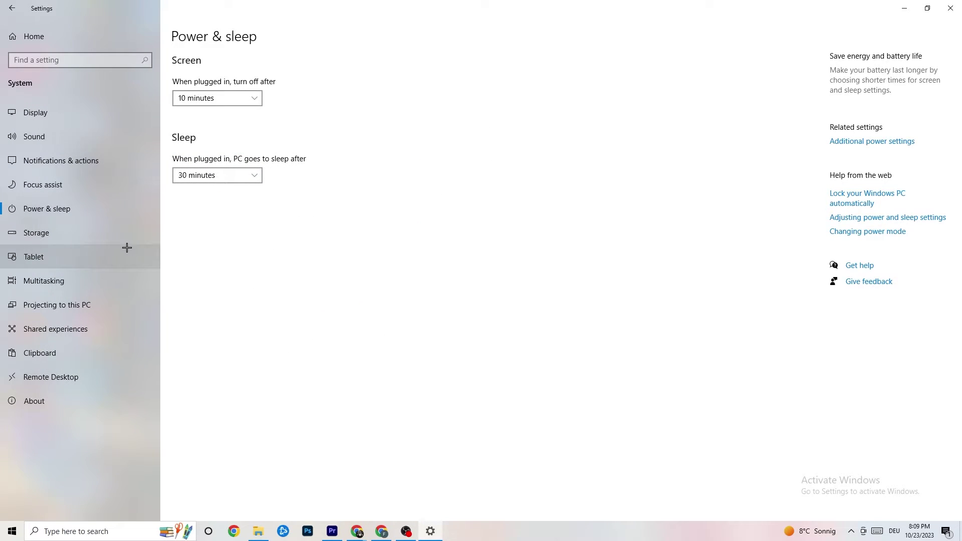
Step: Review the Storage Sense configuration and its run frequency options, and return to the Storage settings
click(61, 236)
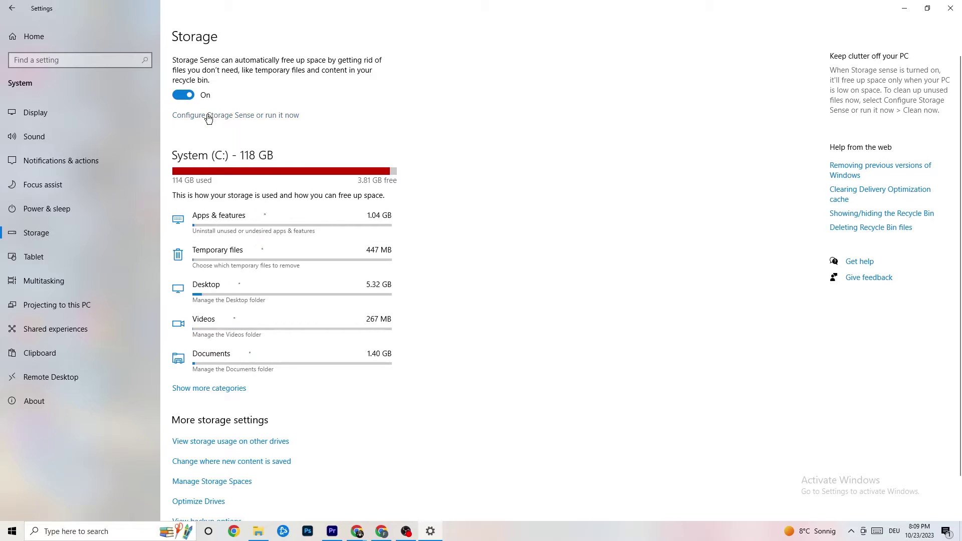
click(273, 117)
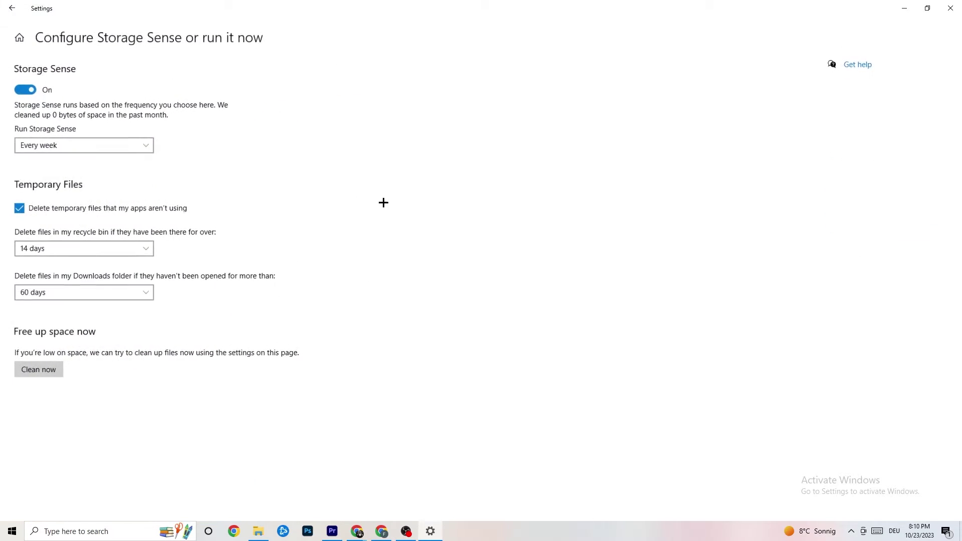
click(120, 144)
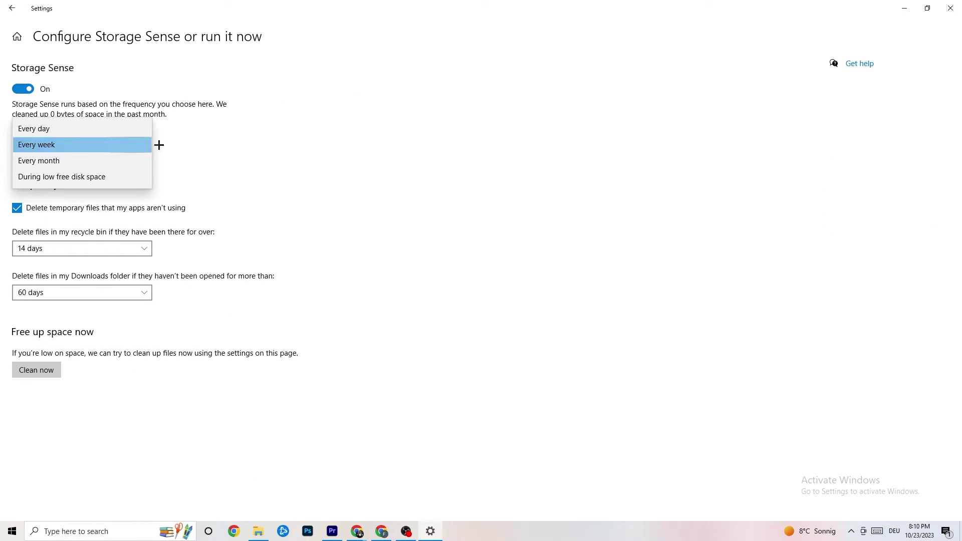
click(299, 144)
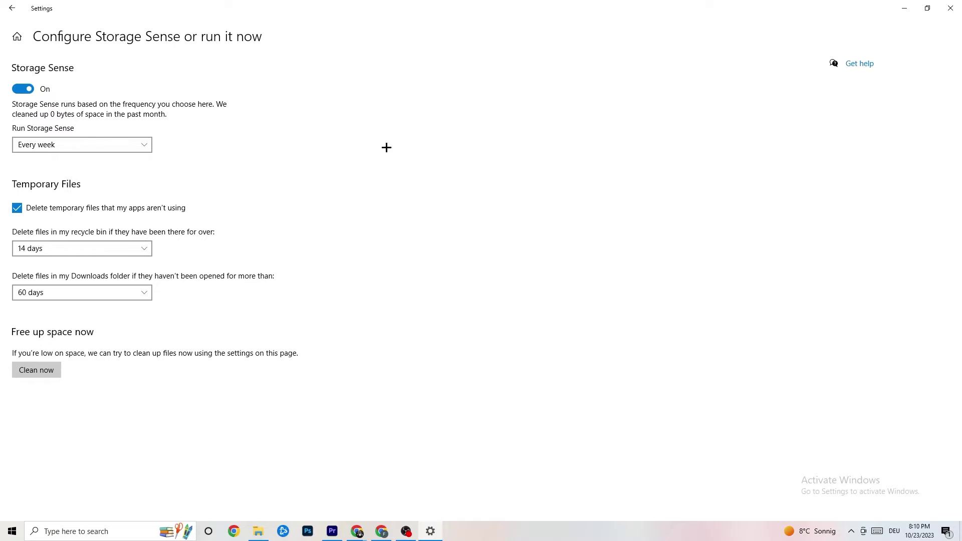
click(12, 9)
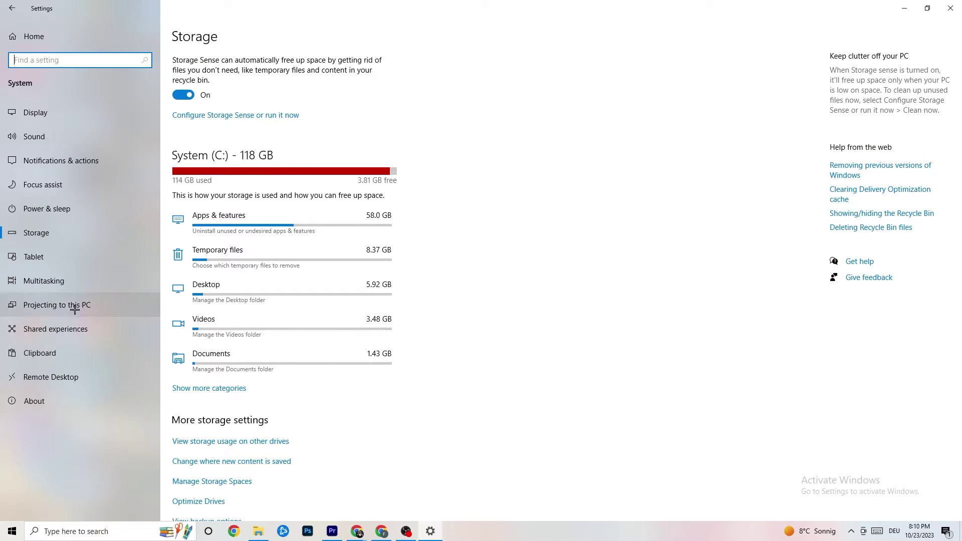
Step: Review the Gaming settings for Xbox Game Bar, Captures and Game Mode
click(12, 8)
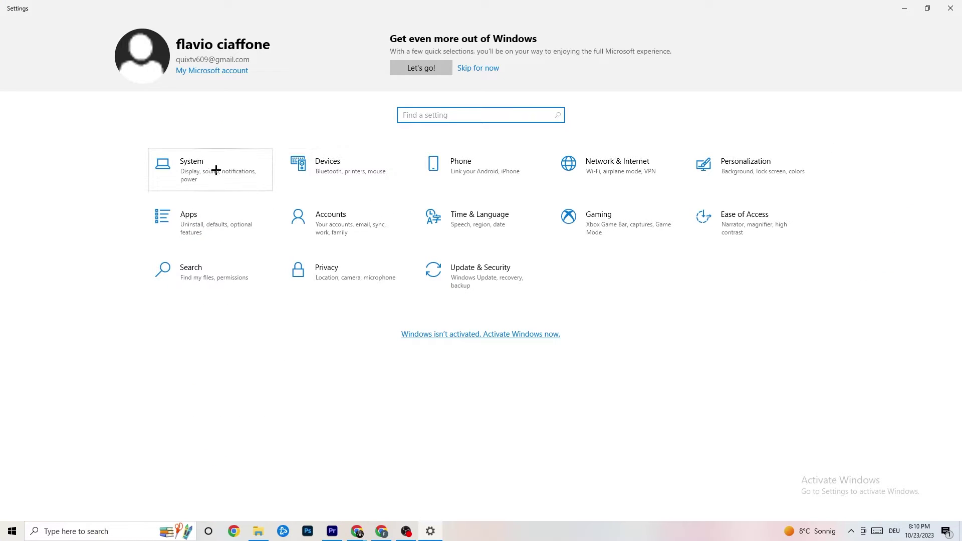
click(627, 235)
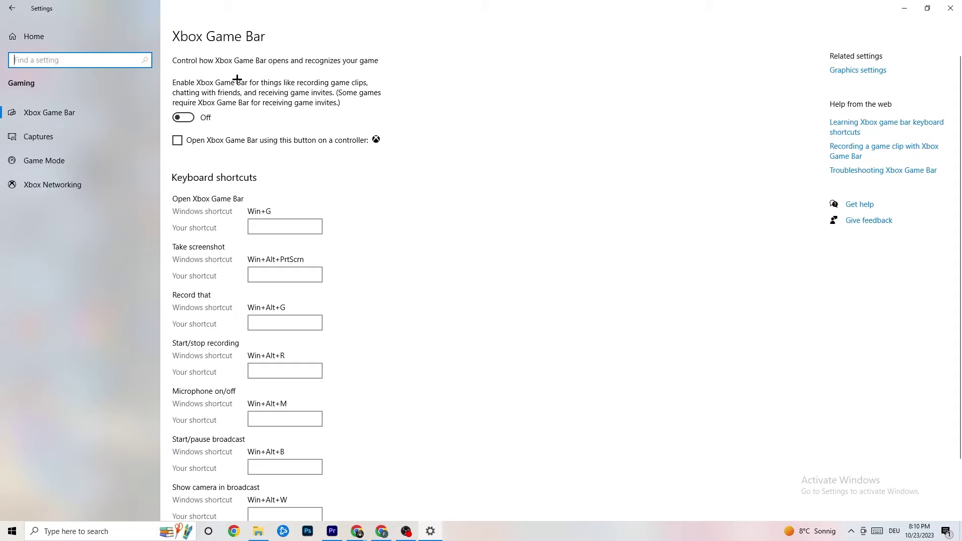
click(184, 116)
click(95, 136)
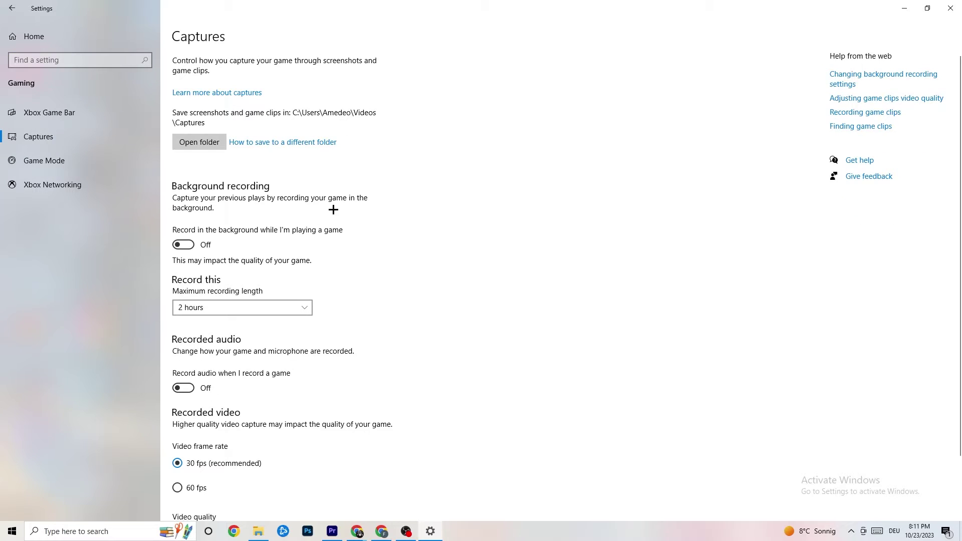
scroll(333, 210, down, 3)
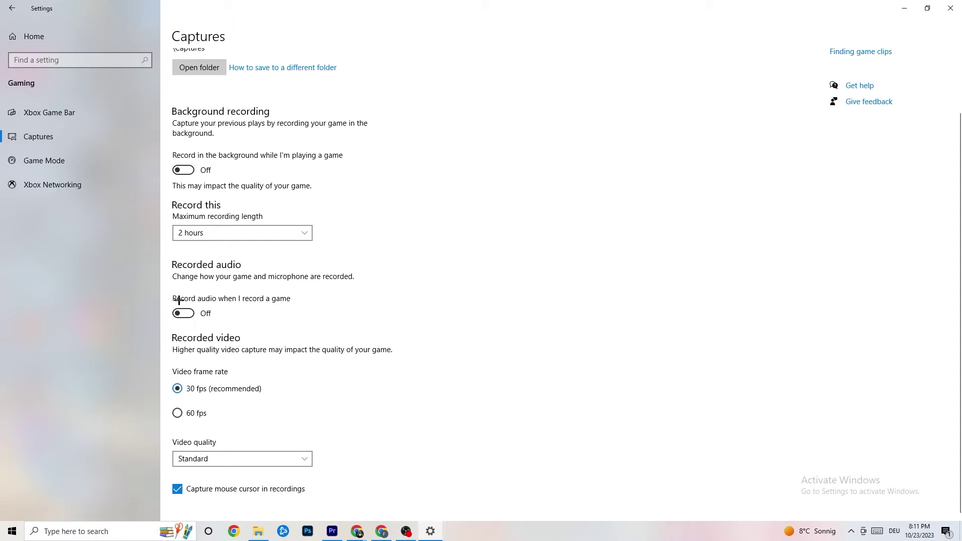
click(66, 163)
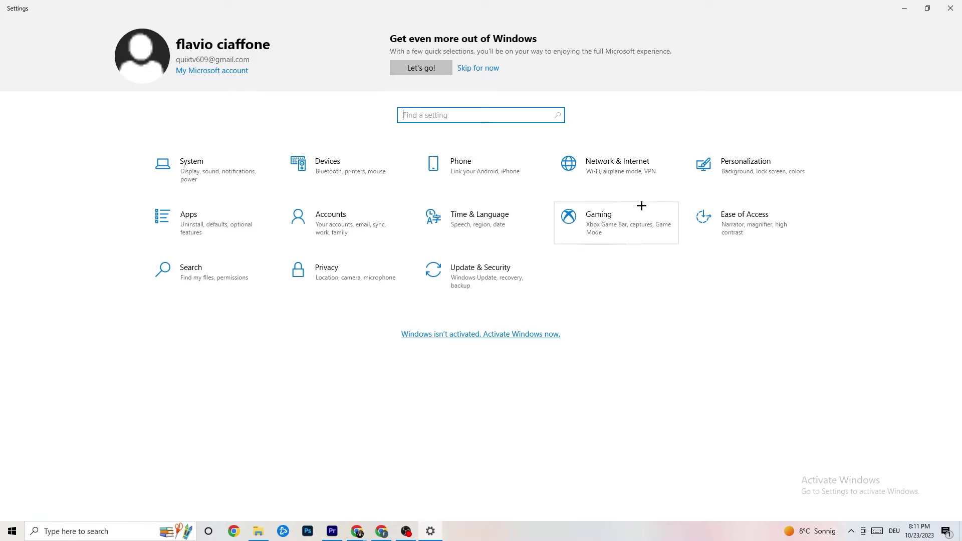
Step: Check the Windows Update and Troubleshoot pages of the Update & Security settings, and close Settings
click(488, 271)
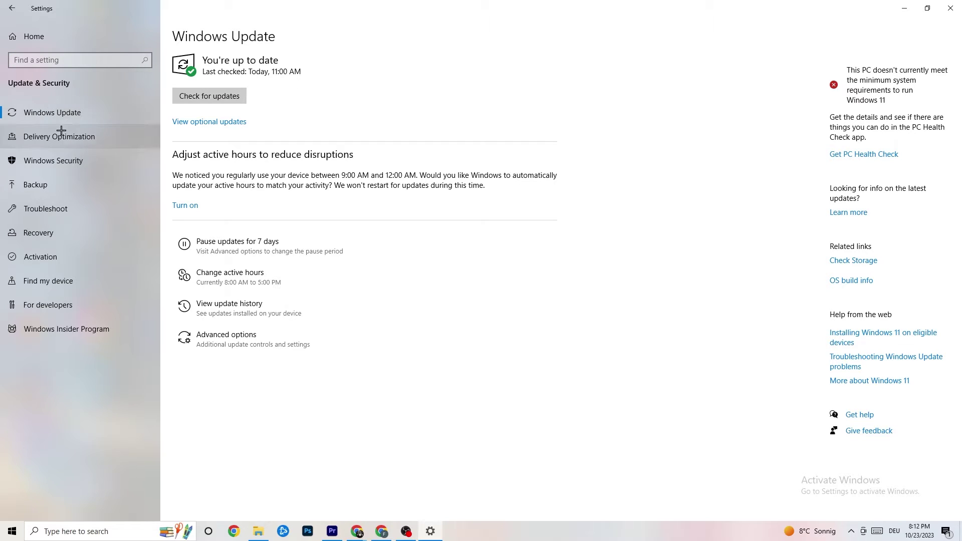
click(53, 203)
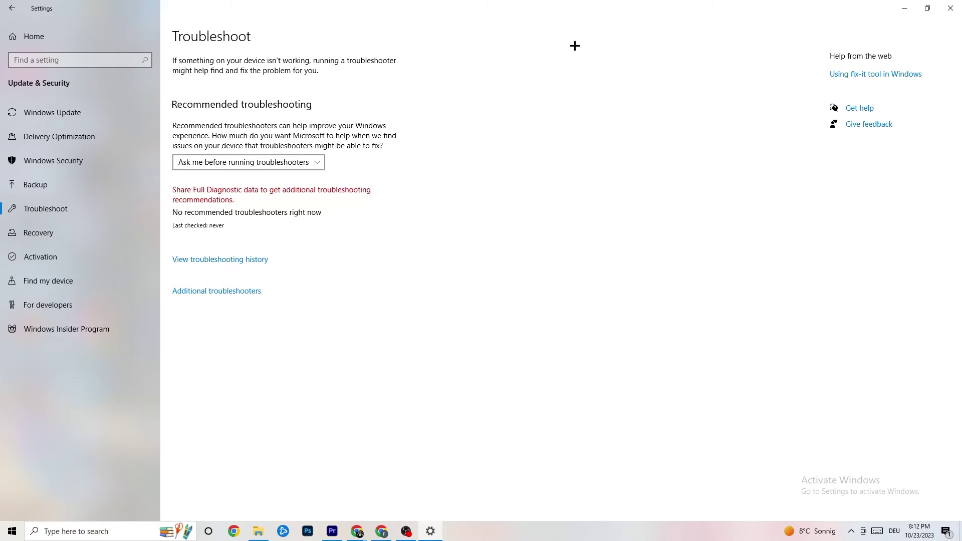
click(951, 7)
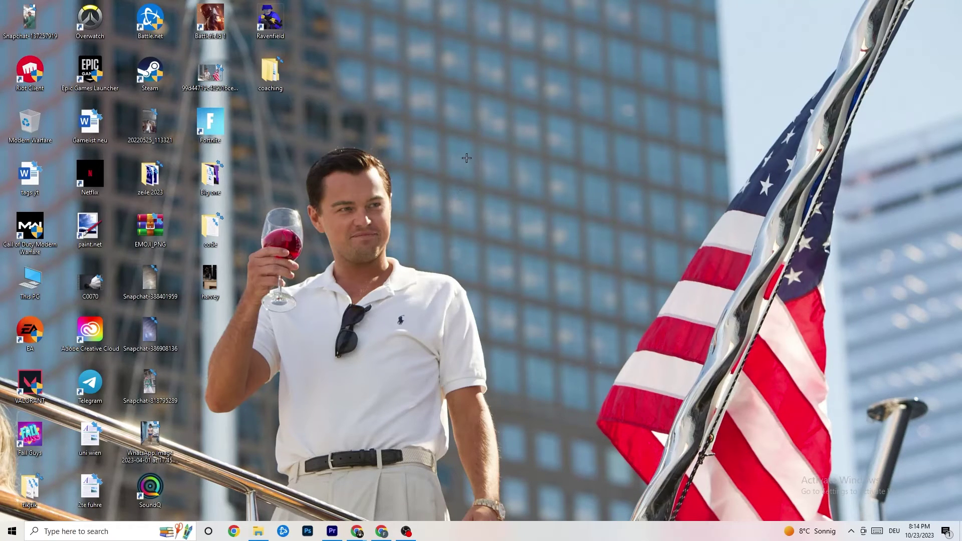
Step: Open the NVIDIA Control Panel from the desktop and review the choices for adjusting image settings with preview
right_click(431, 130)
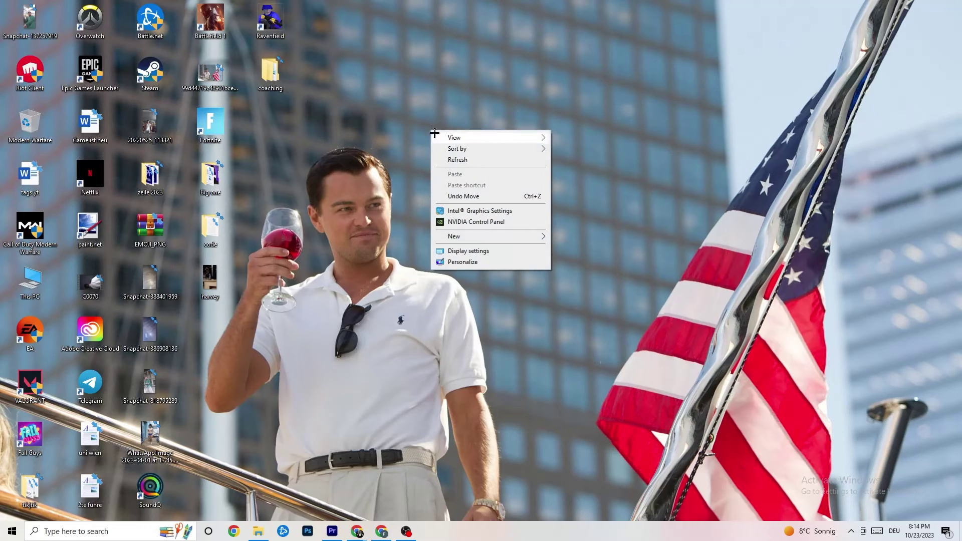
click(465, 222)
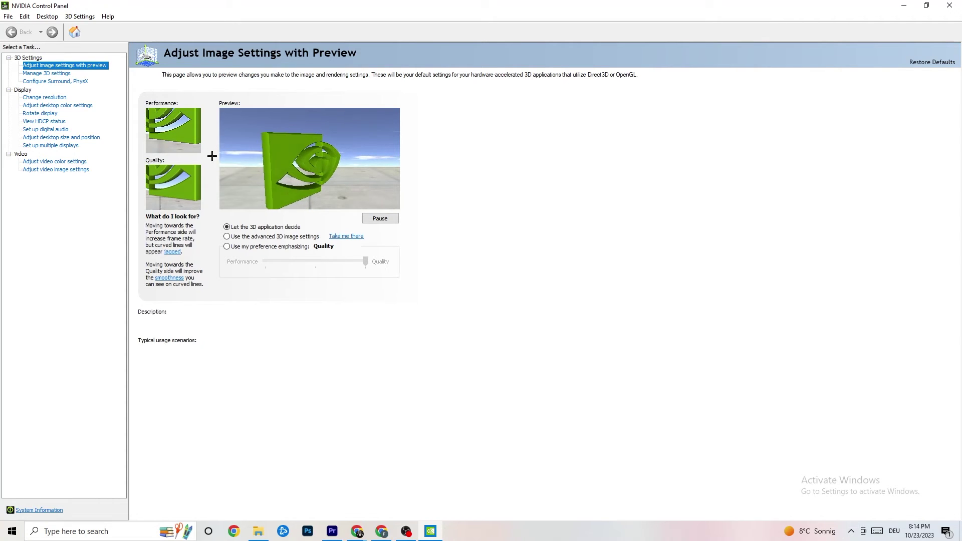
mouse_move(280, 241)
mouse_move(306, 258)
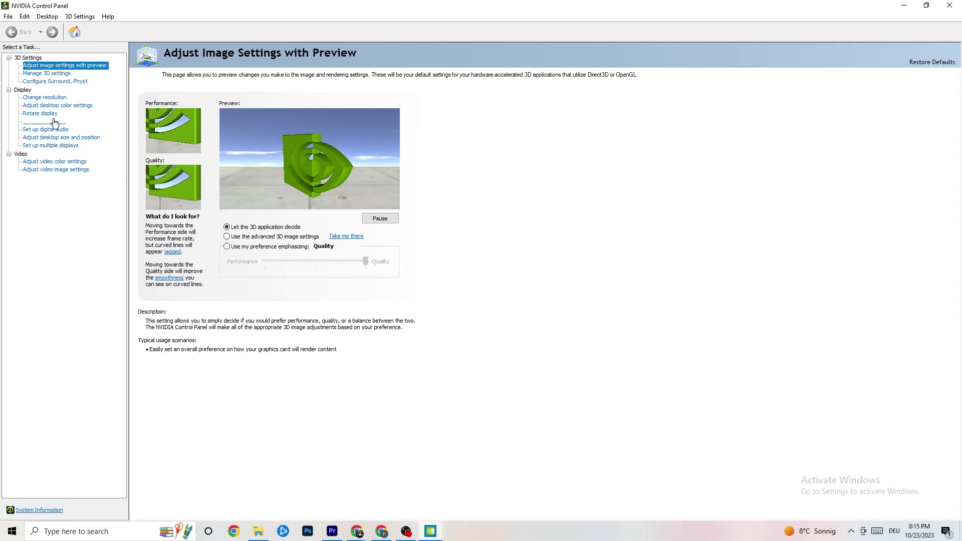
Step: Check the 1080p, 1920 × 1080 (native) entry in the display resolution settings and close the NVIDIA Control Panel
click(42, 98)
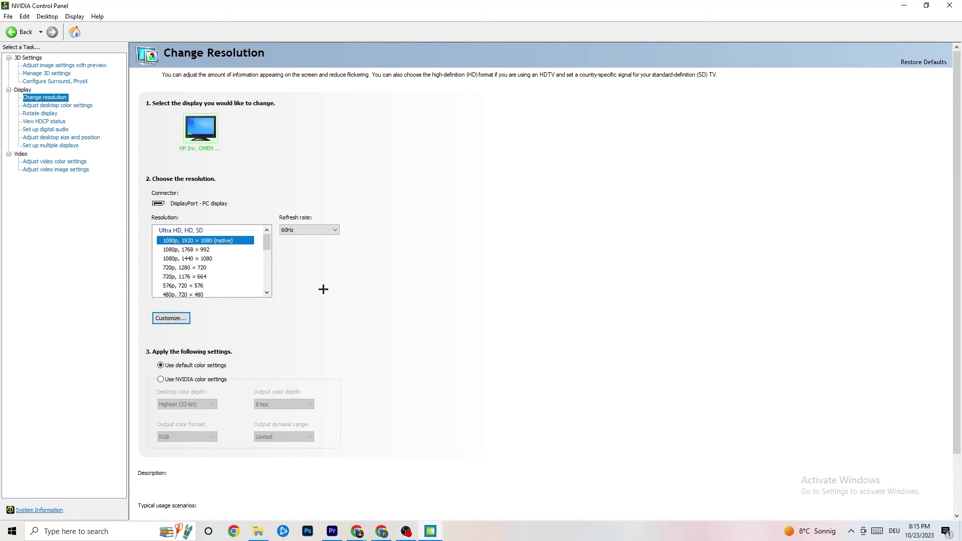
click(231, 242)
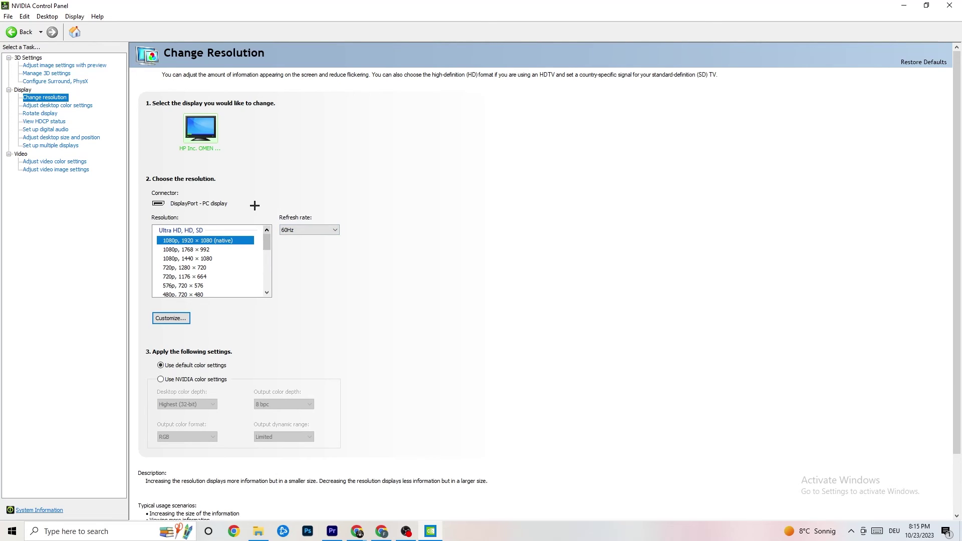
scroll(267, 243, down, 1)
scroll(267, 242, up, 1)
key(alt+F4)
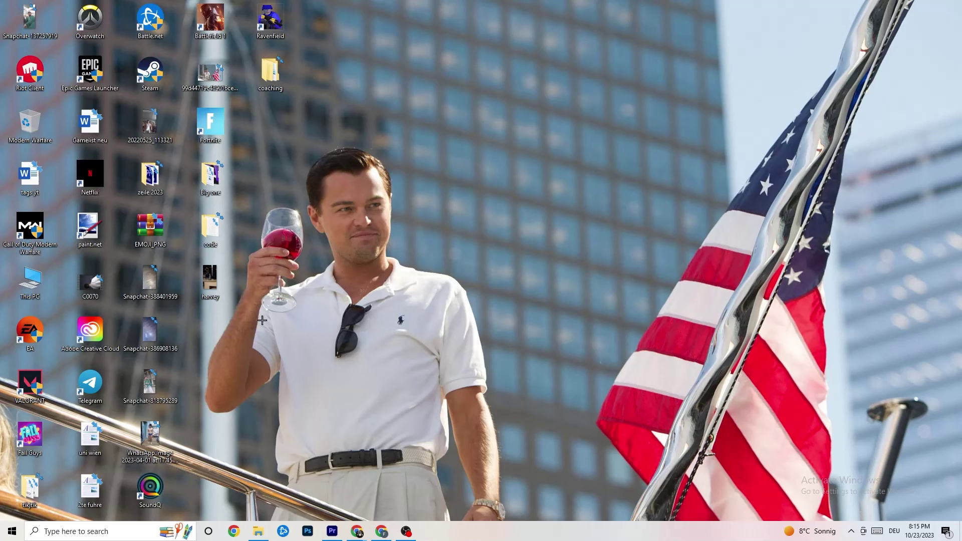
Step: Look at the computer's power options and dismiss them without choosing one
click(12, 531)
mouse_move(15, 508)
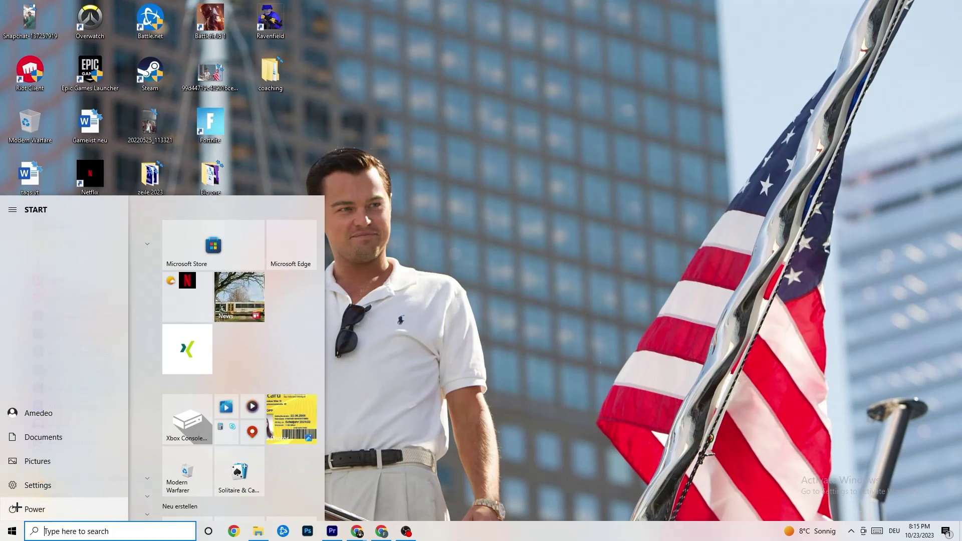
click(41, 508)
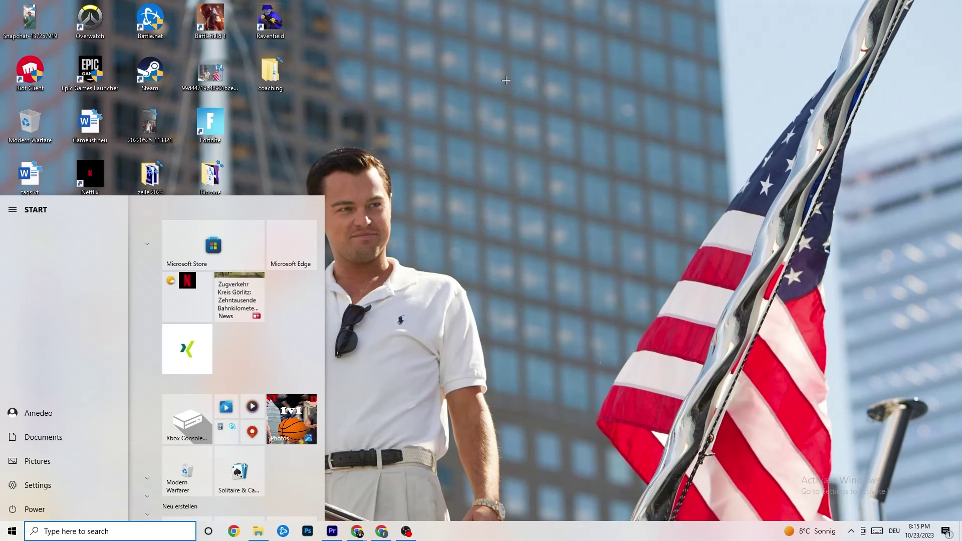
key(Escape)
key(Escape)
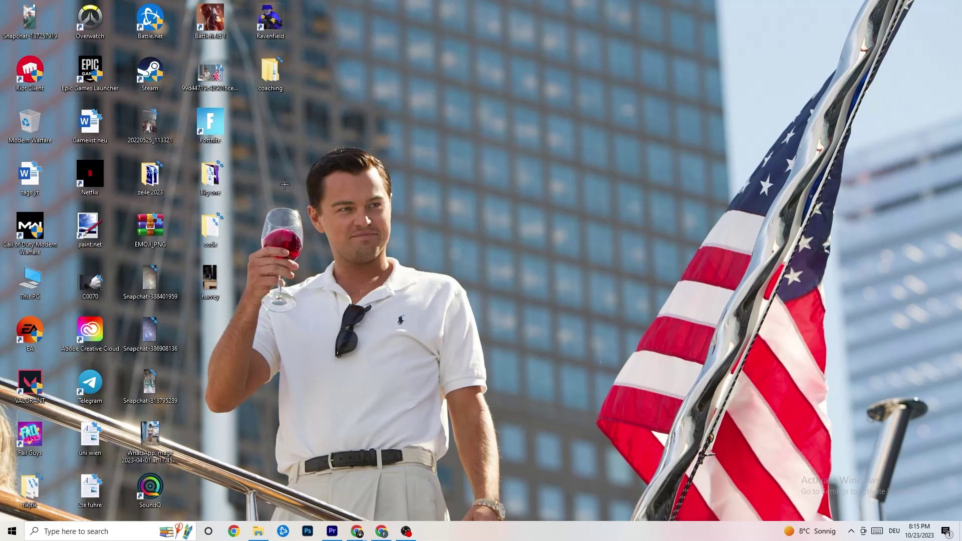